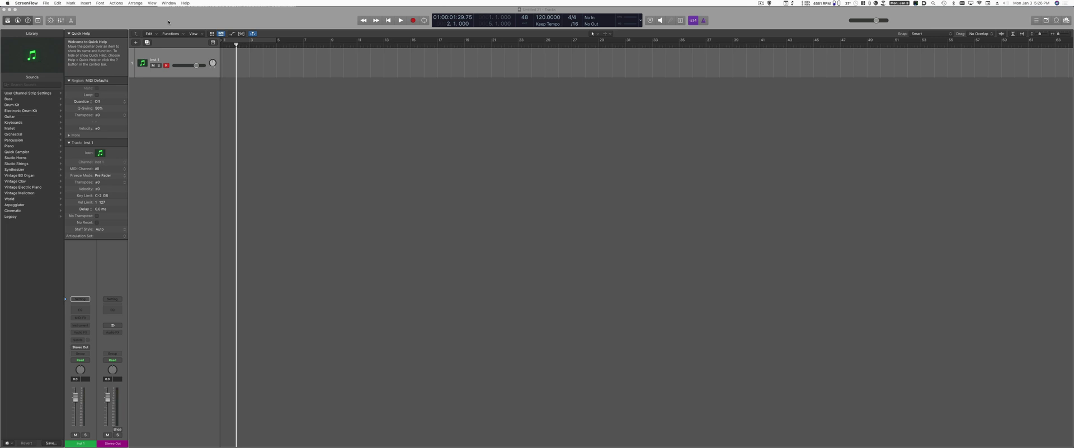
- Bring Logic Pro to the front, showing the untitled project with its Inst 1 track
left_click(24, 10)
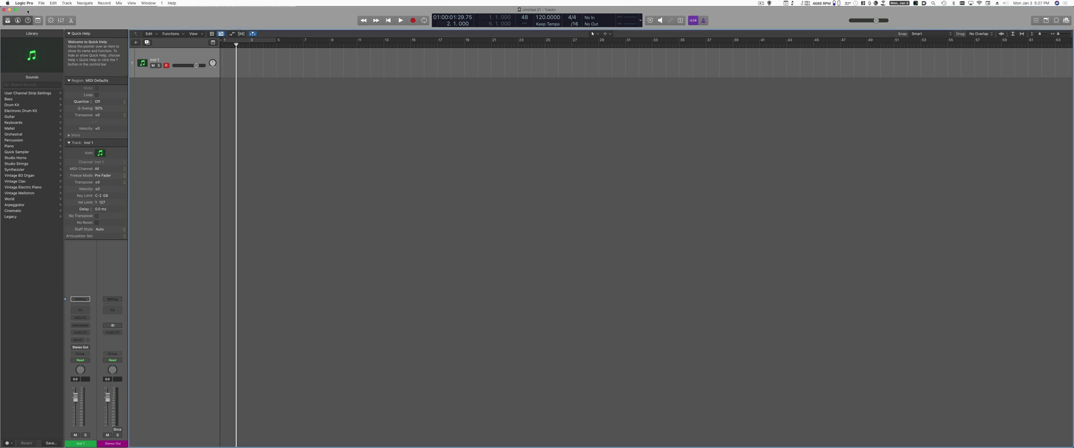
- Open Logic Pro's Preferences on the General Editing settings, showing 100 undo steps
left_click(23, 3)
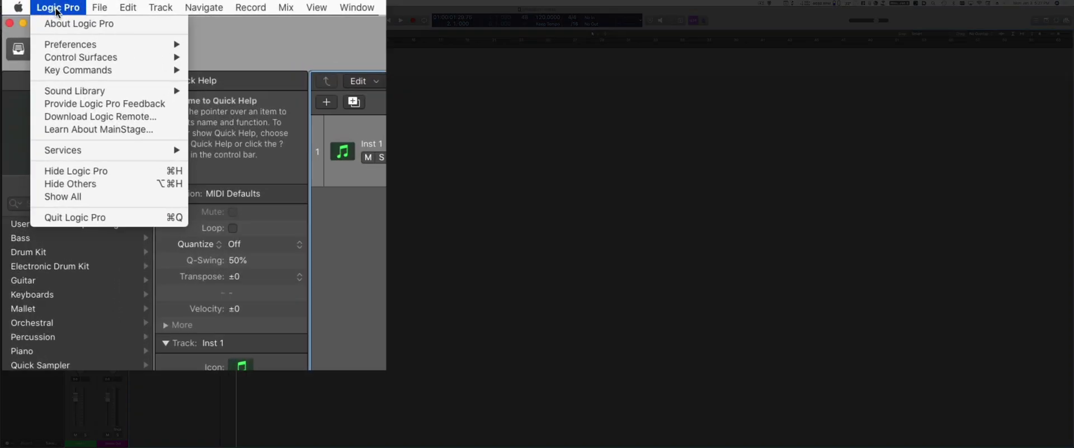
mouse_move(64, 42)
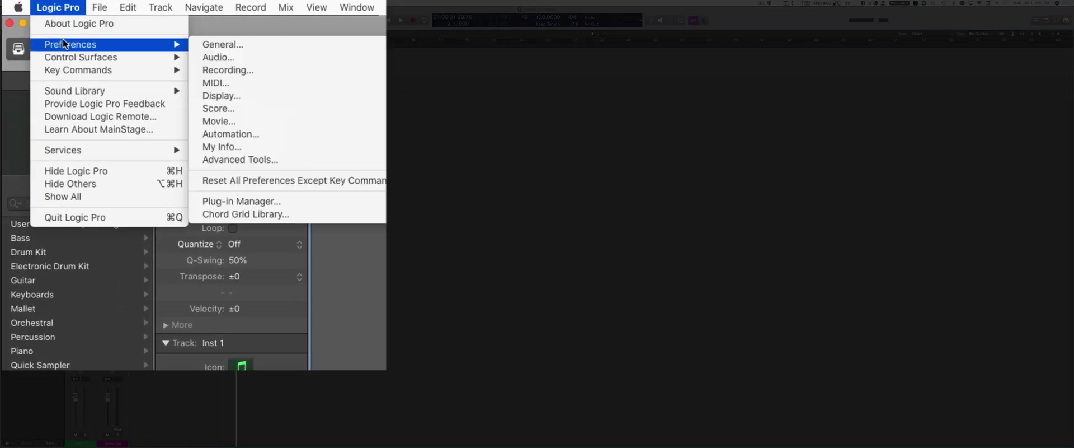
left_click(211, 44)
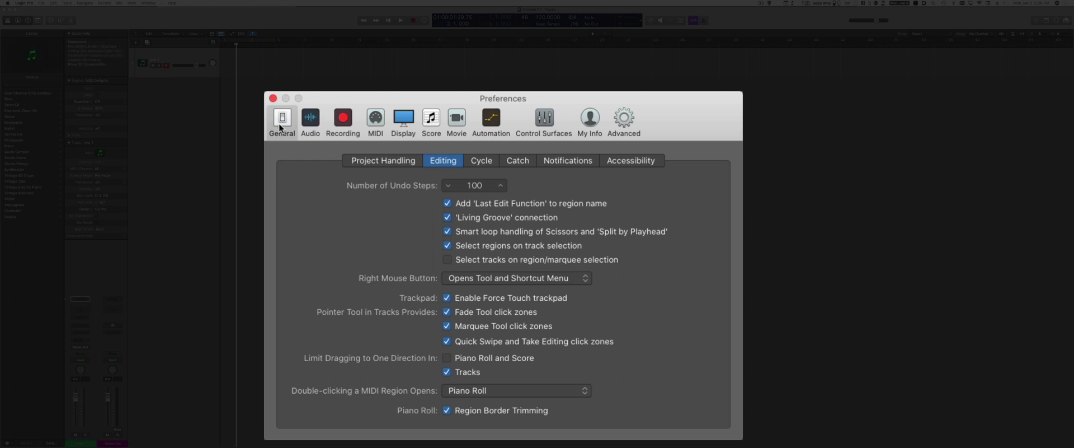
- Switch to Project Handling preferences and list the Startup Action choices, currently Do Nothing
left_click(384, 163)
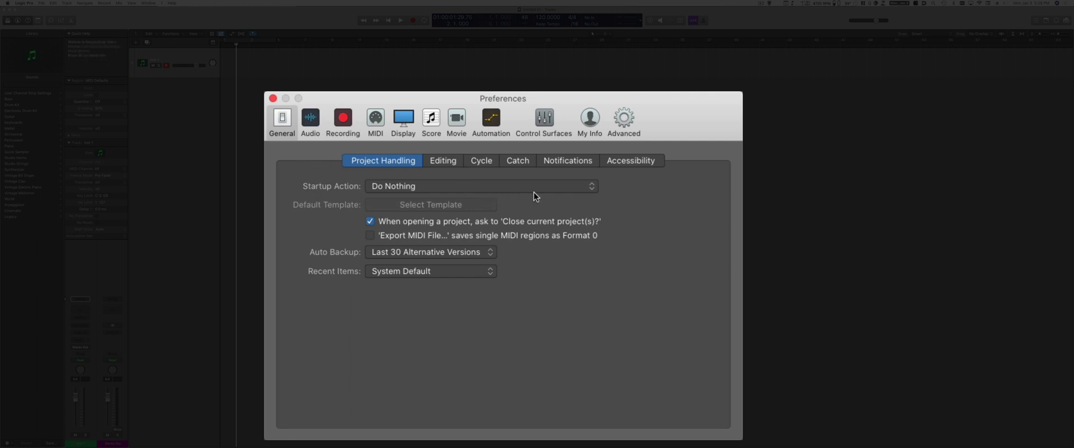
left_click(452, 186)
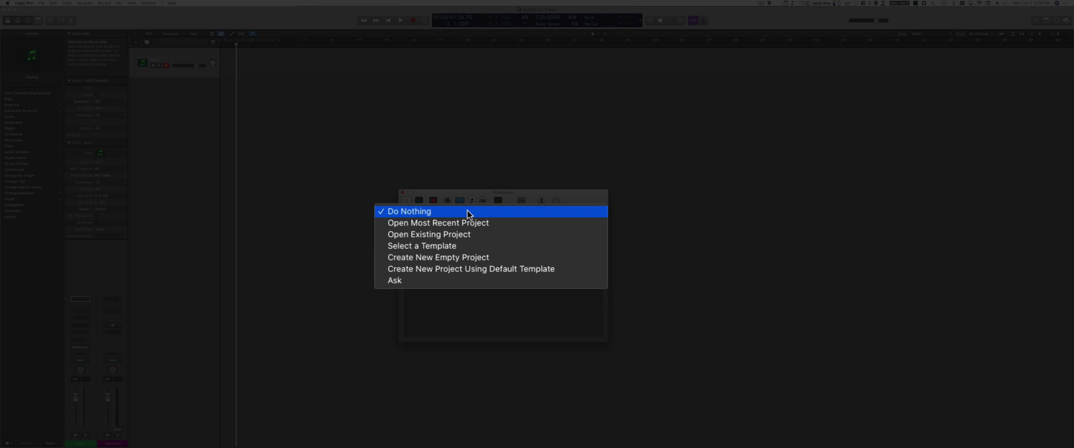
- Keep Startup Action at Do Nothing, undo steps at 106, and right-click opening Tool and Shortcut Menu
left_click(467, 211)
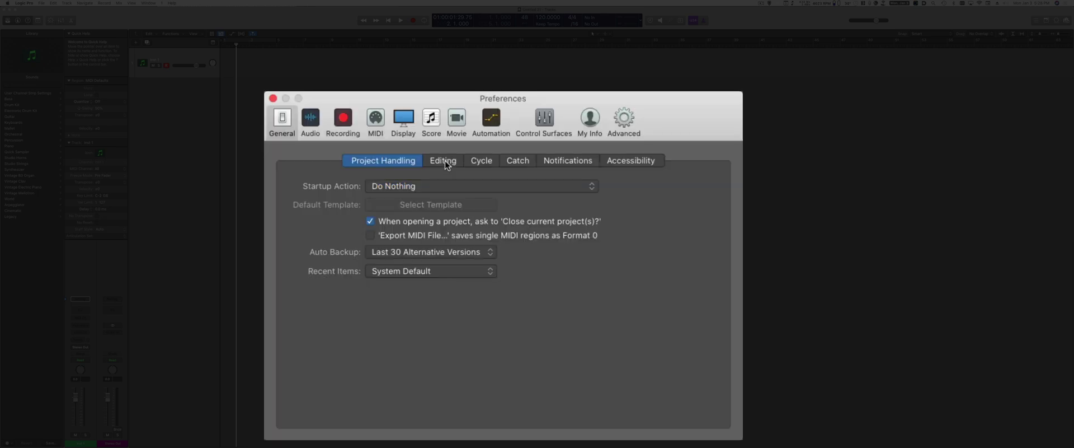
left_click(446, 163)
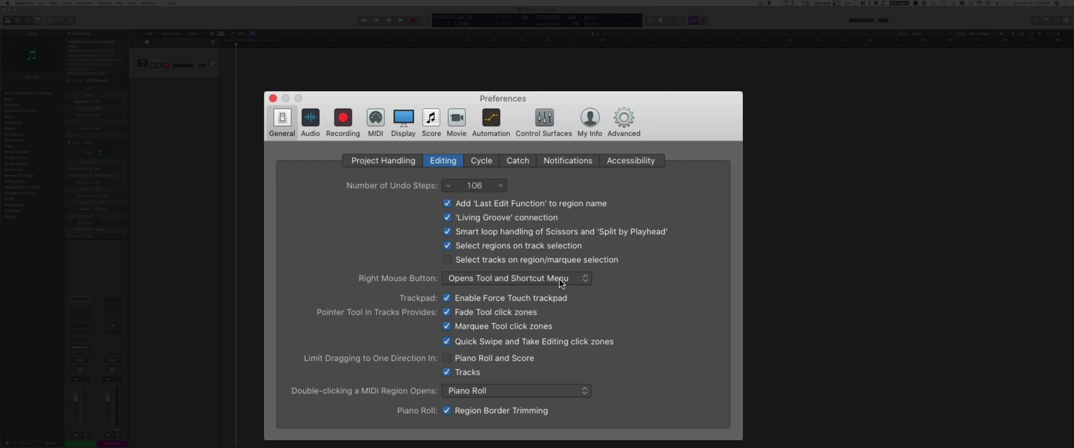
left_click(580, 281)
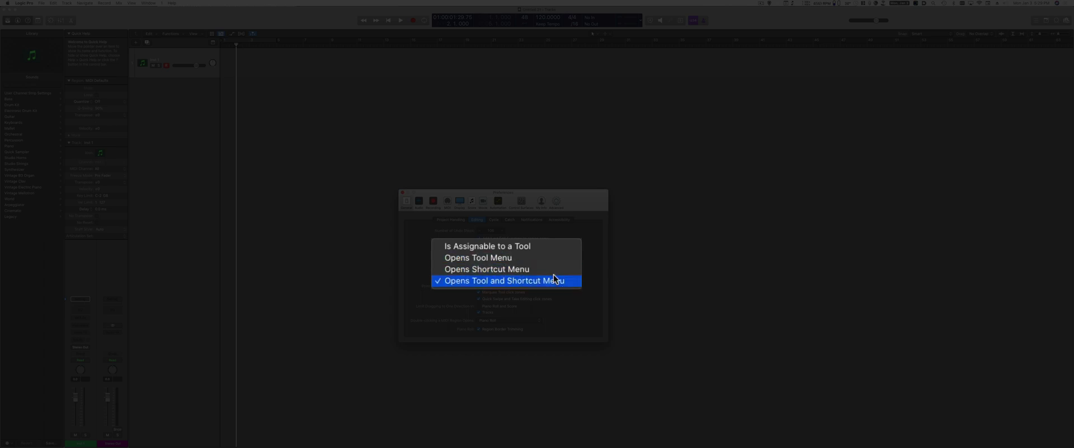
left_click(518, 281)
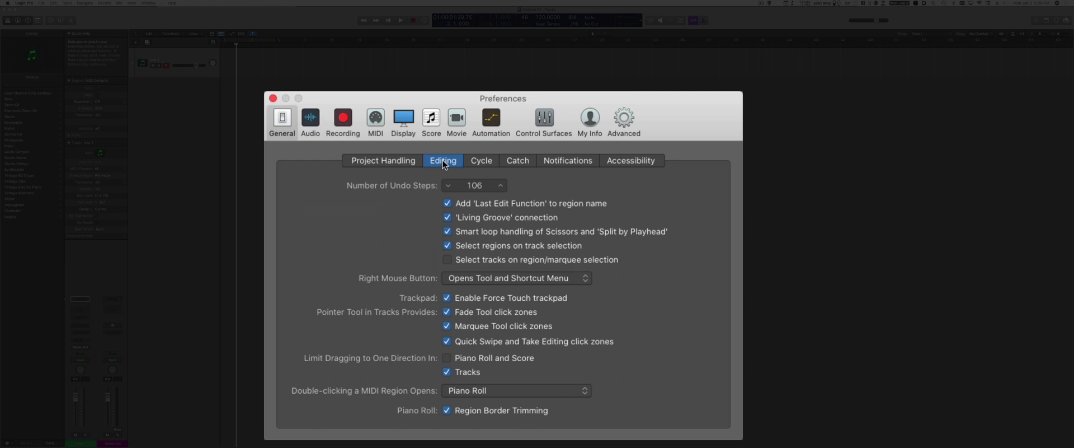
- Keep the Scarlett 18i20 USB audio device's I/O buffer size at 128 samples
left_click(311, 121)
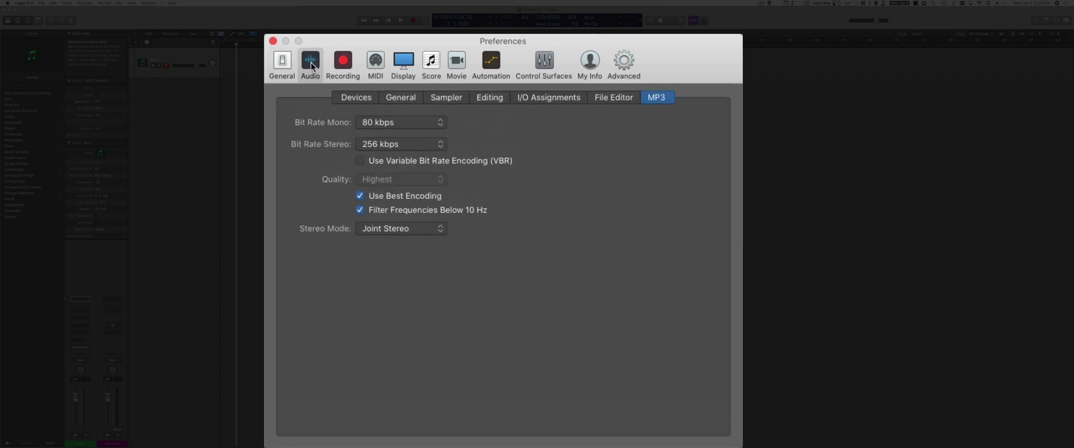
left_click(353, 101)
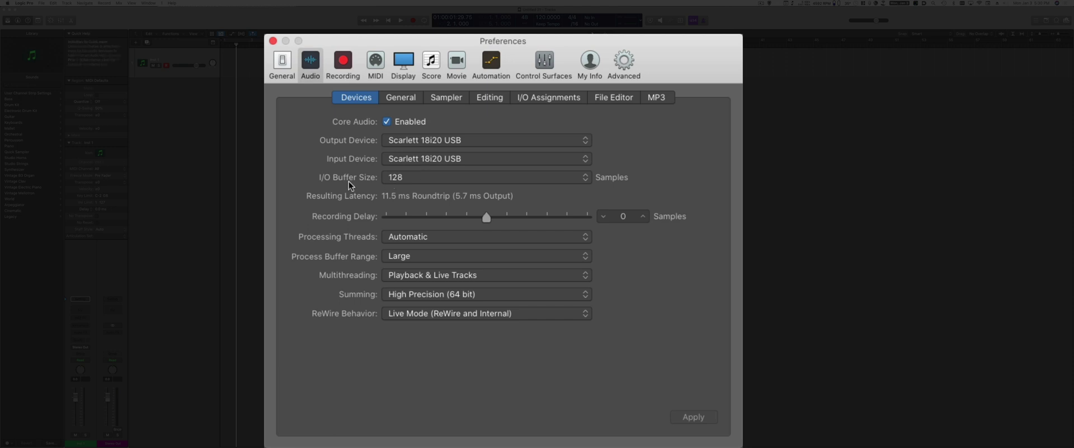
left_click(441, 179)
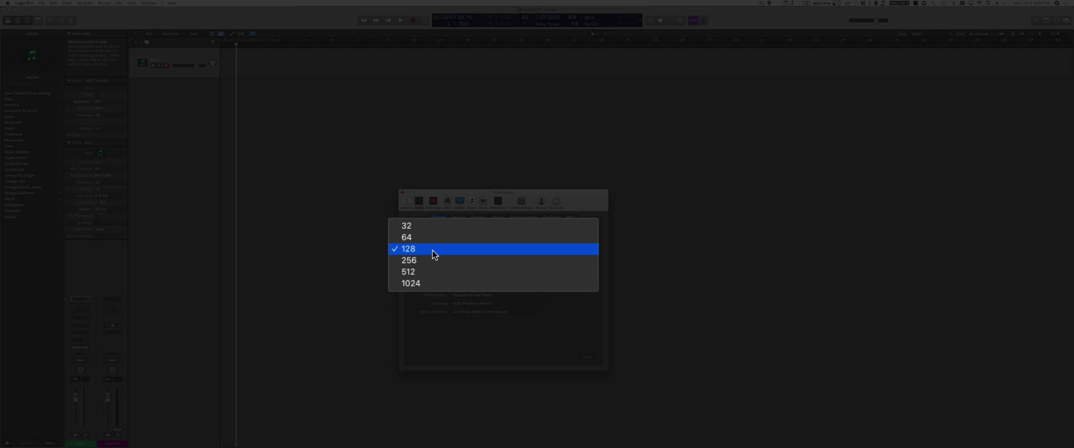
left_click(432, 250)
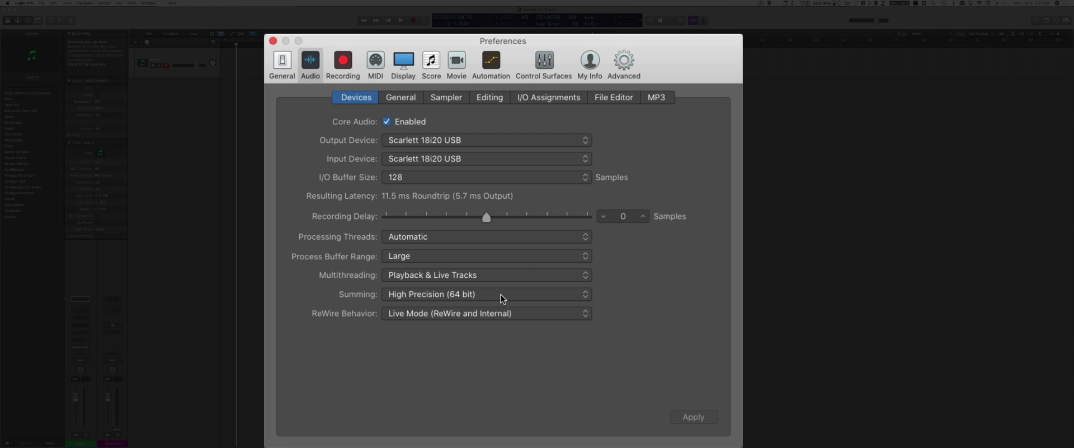
- In Audio General preferences, keep plug-in latency compensation set to All
left_click(401, 98)
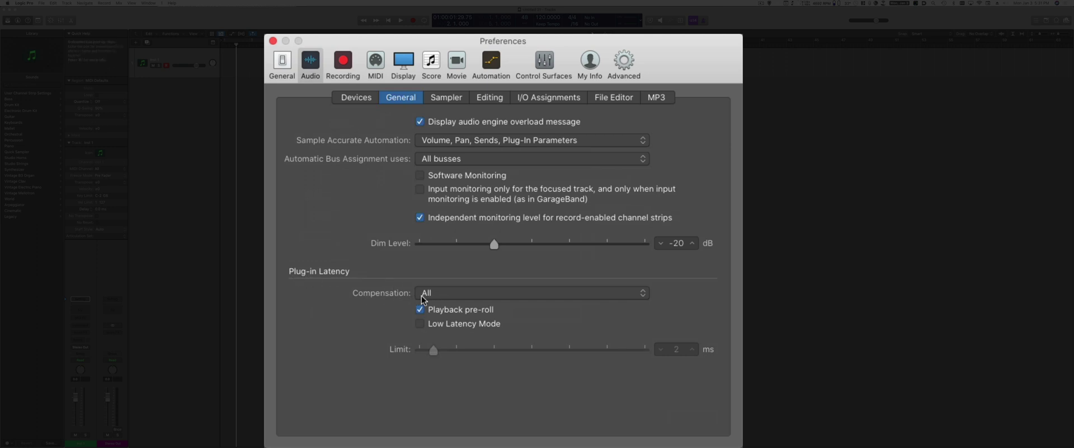
left_click(458, 298)
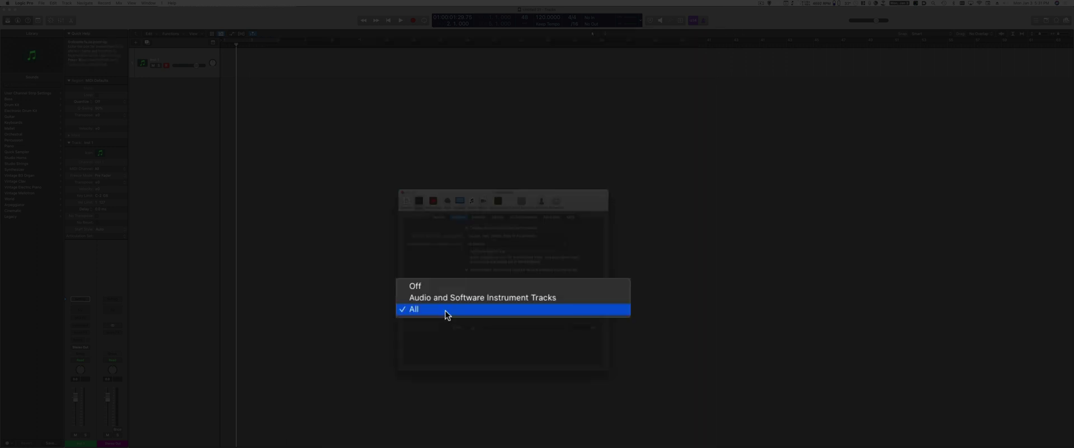
left_click(445, 311)
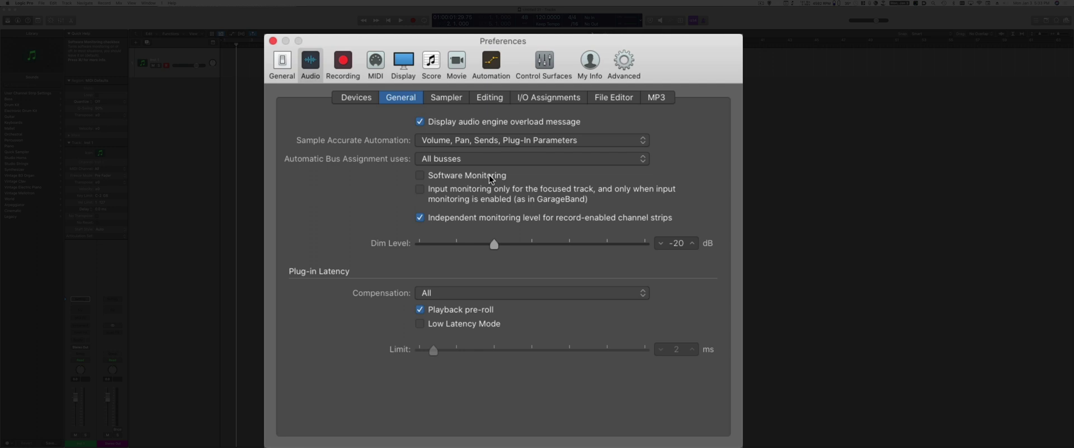
- In Recording preferences, keep the recording file type as WAVE (BWF)
left_click(345, 63)
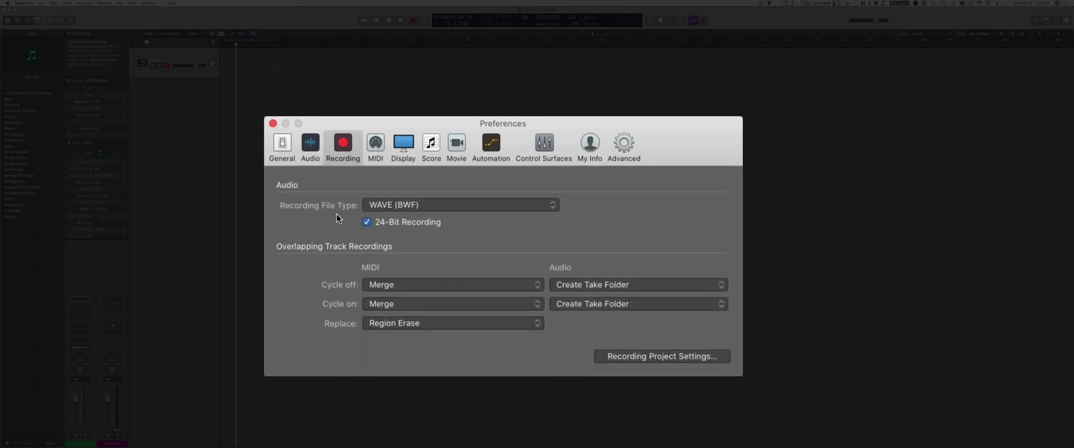
left_click(502, 209)
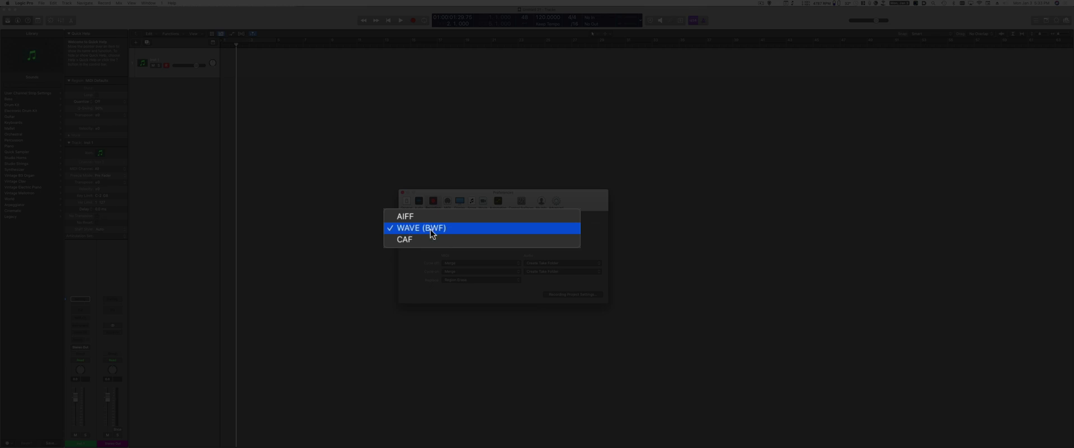
left_click(461, 232)
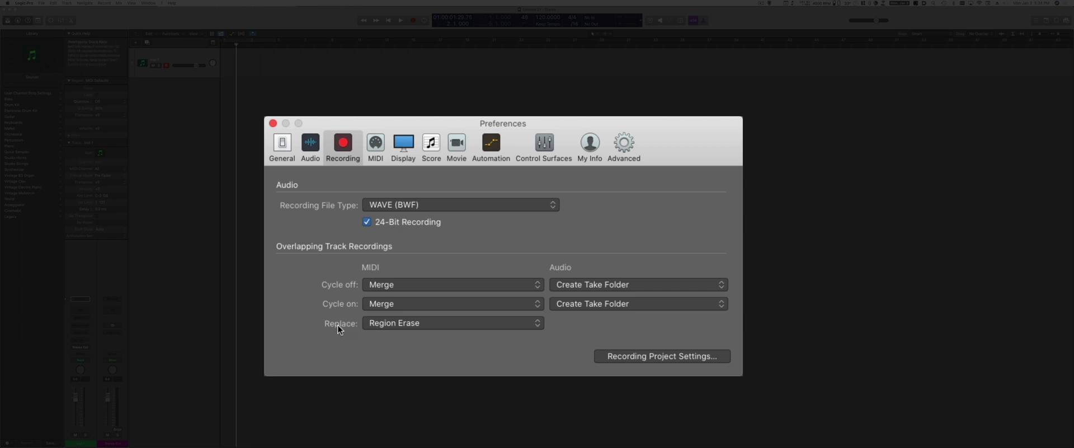
- Leave the Replace options unchanged and keep Merge for overlapping MIDI cycle-on recordings
left_click(446, 323)
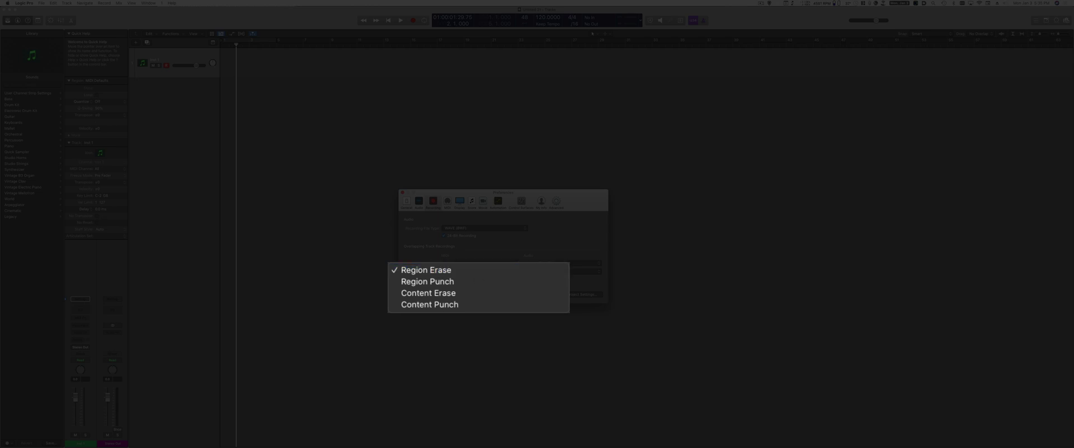
left_click(470, 270)
left_click(470, 271)
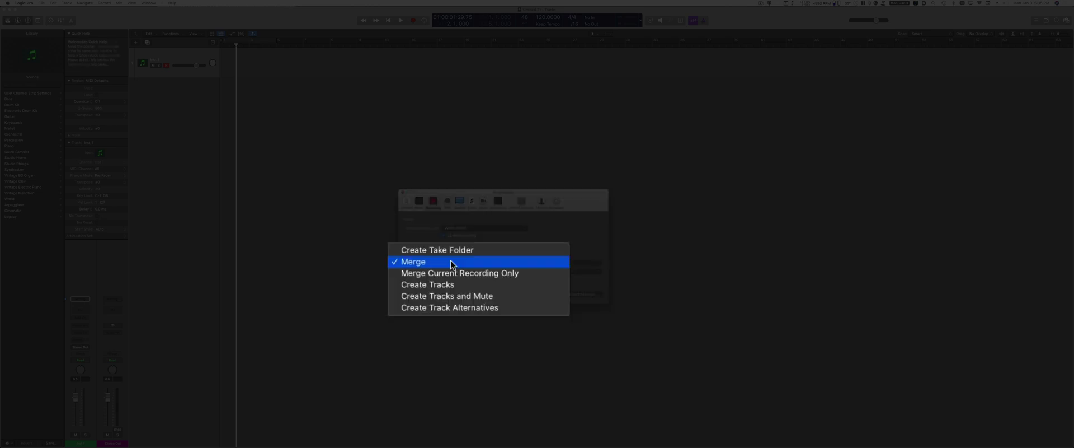
left_click(452, 264)
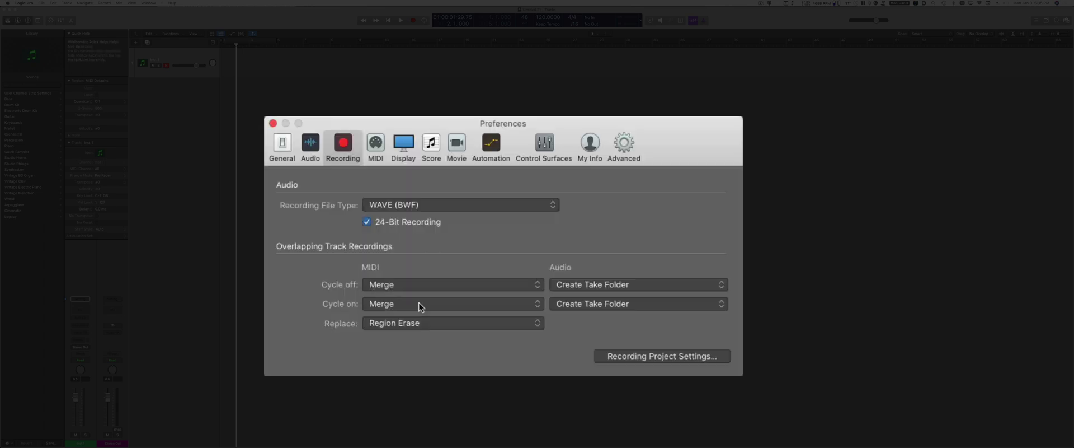
- In Display preferences, list the clock format choices with 1. 1. 0 still checked
left_click(404, 144)
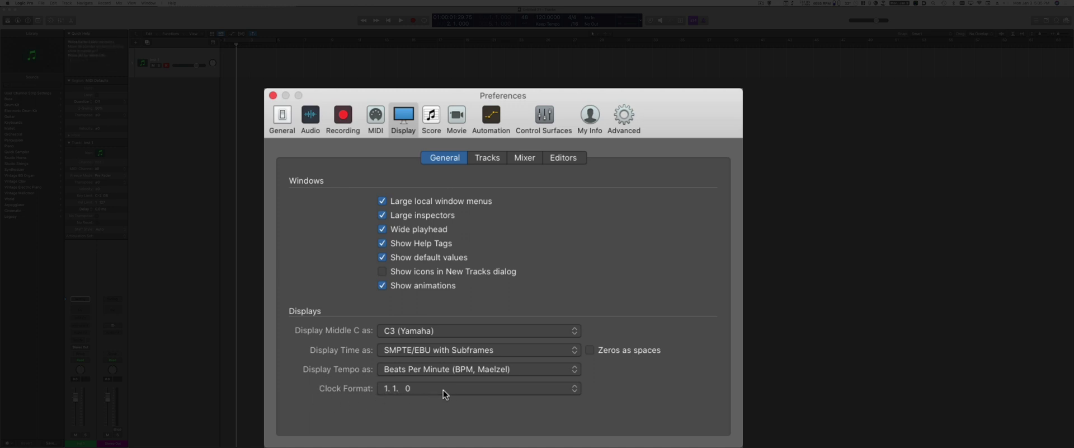
left_click(462, 388)
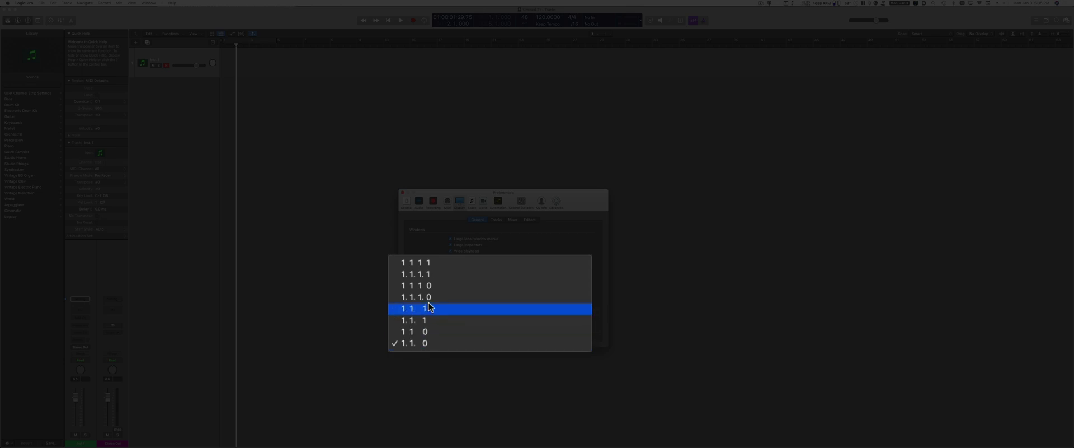
left_click(426, 342)
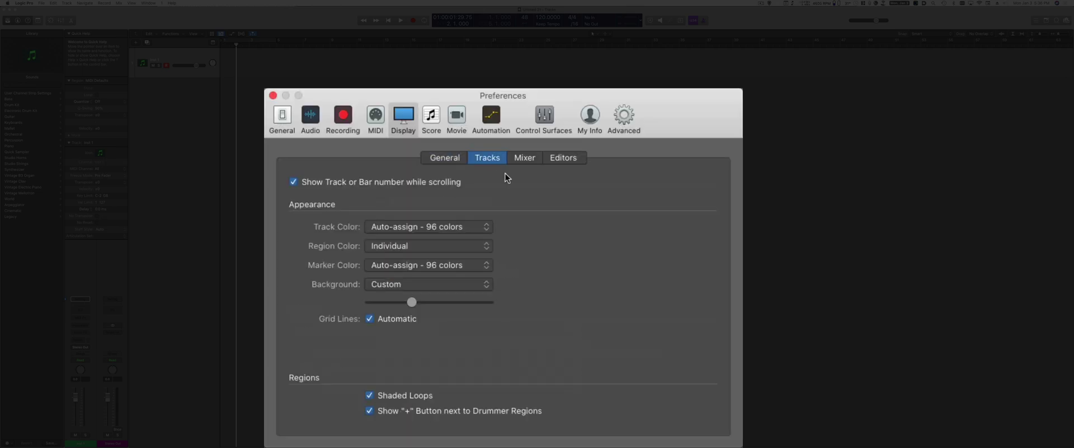
left_click(392, 284)
left_click(439, 259)
left_click(396, 283)
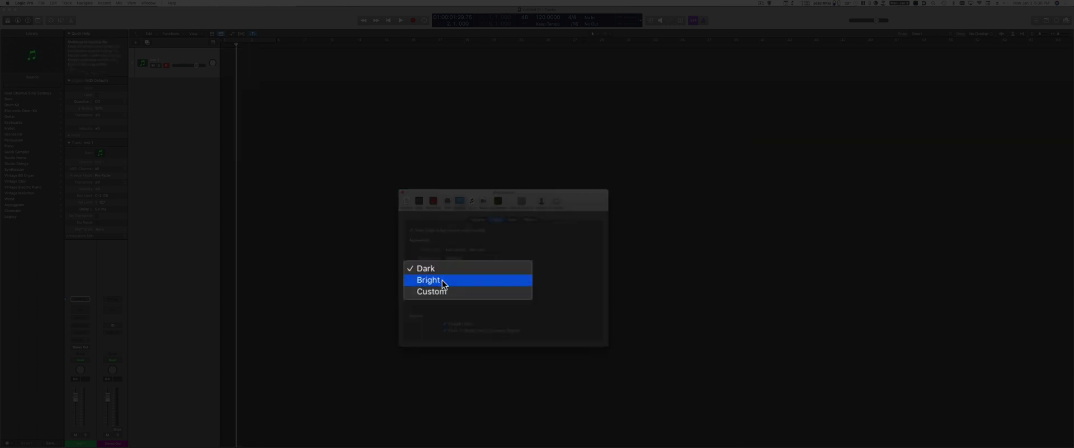
left_click(442, 280)
left_click(398, 286)
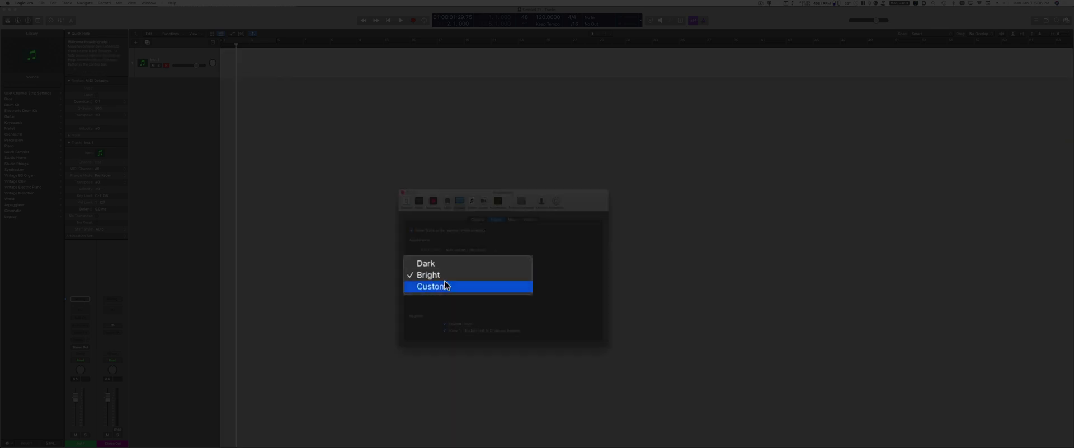
left_click(445, 286)
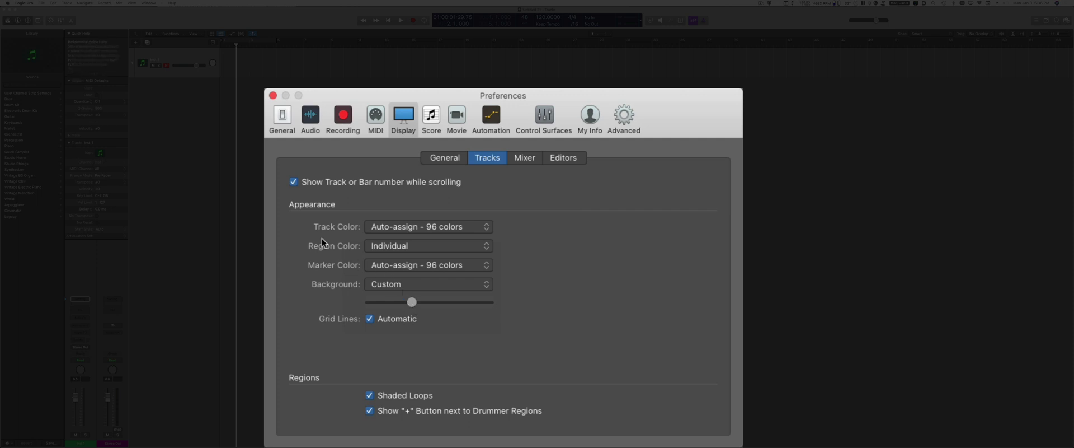
left_click(486, 231)
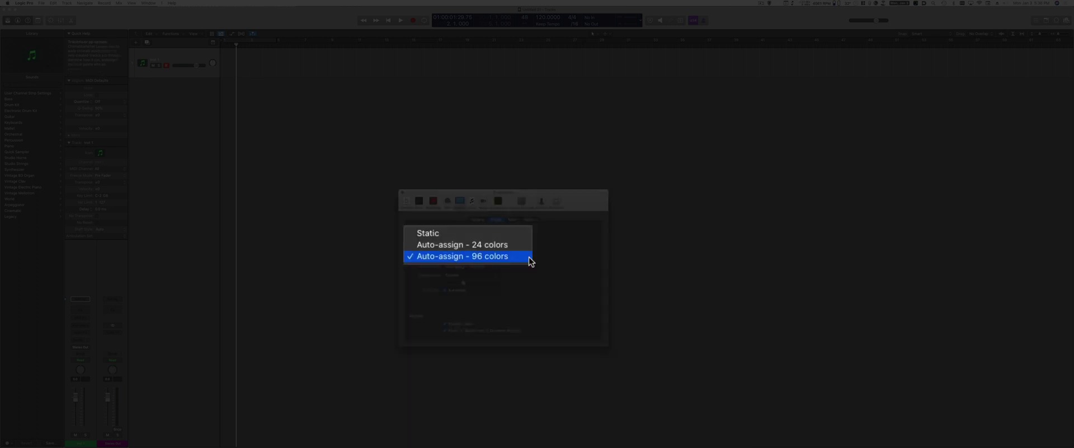
left_click(491, 256)
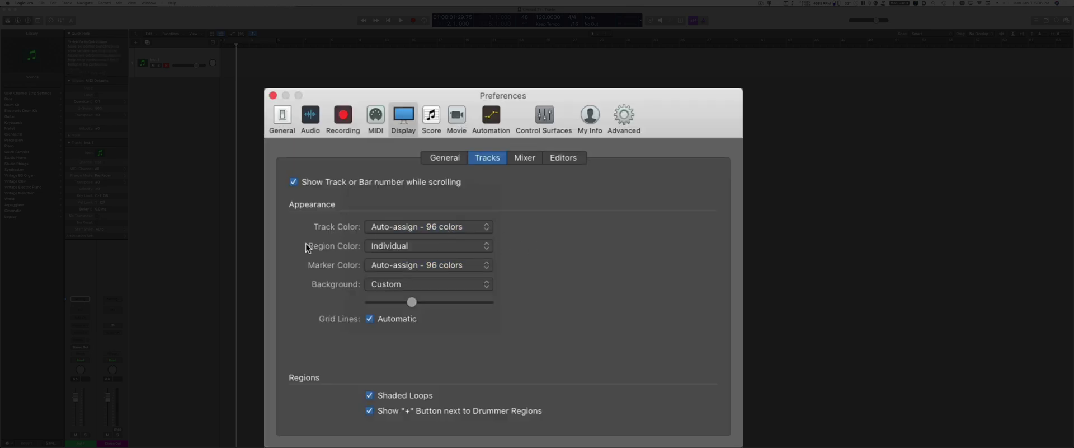
left_click(412, 247)
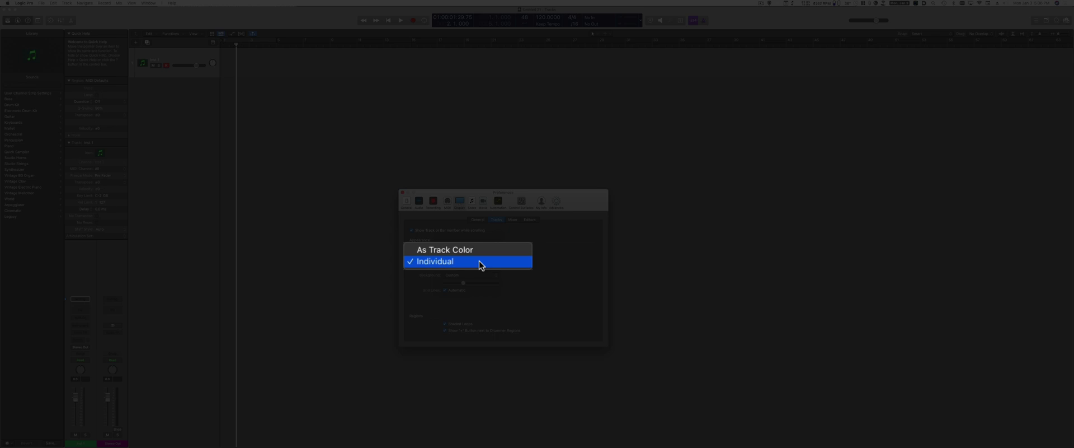
left_click(478, 260)
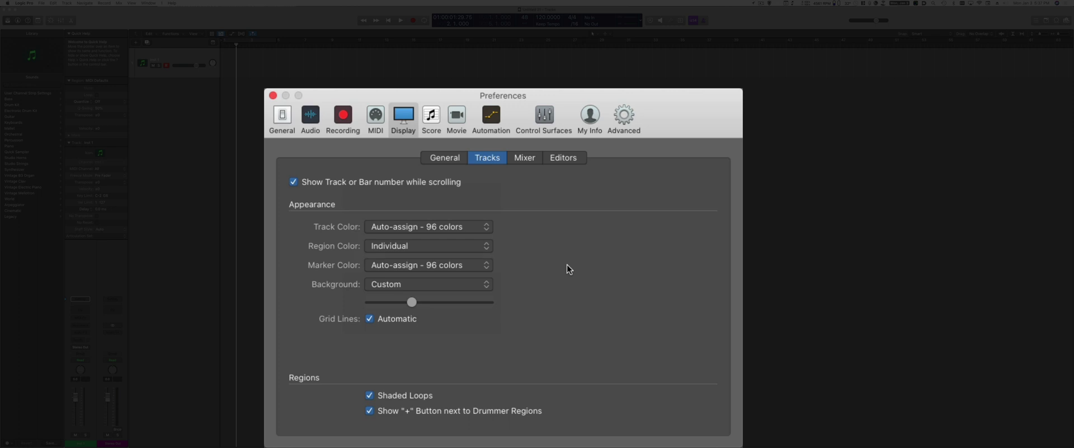
- Keep track automation moving with regions Always, then show the My Info preferences
left_click(491, 118)
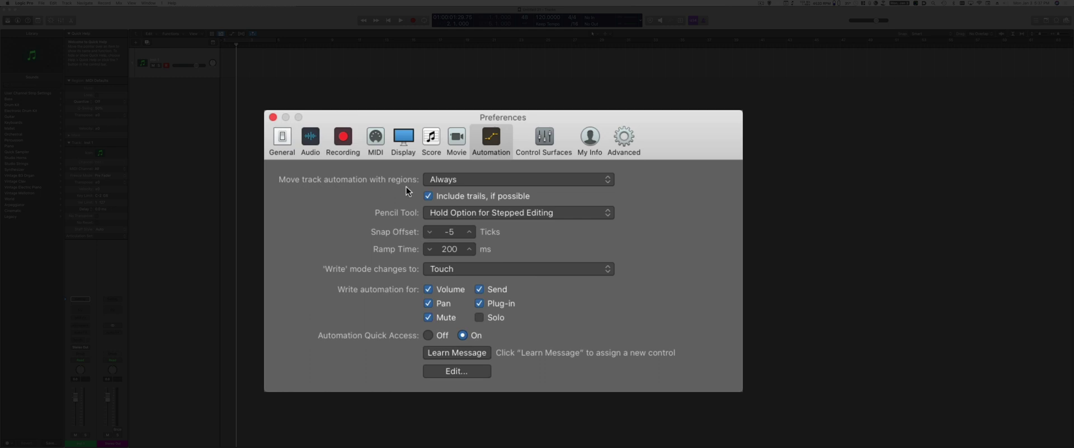
left_click(497, 179)
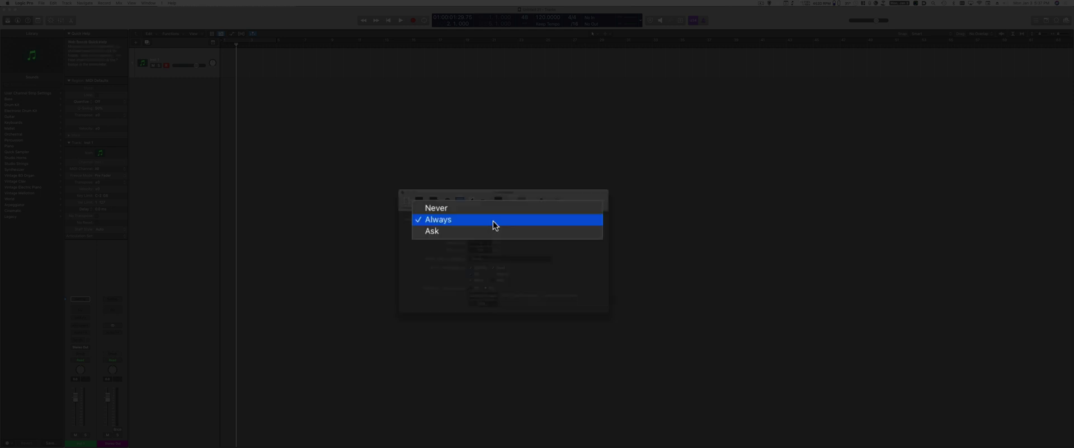
left_click(458, 219)
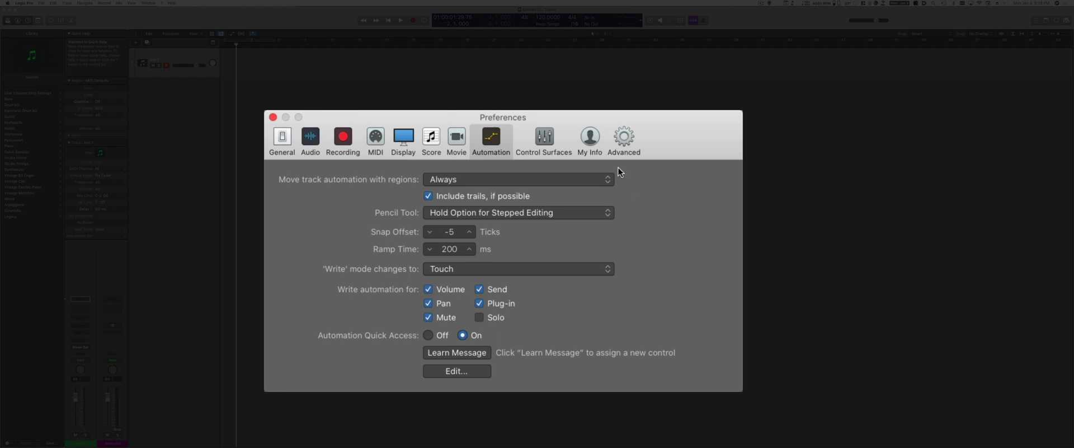
left_click(591, 137)
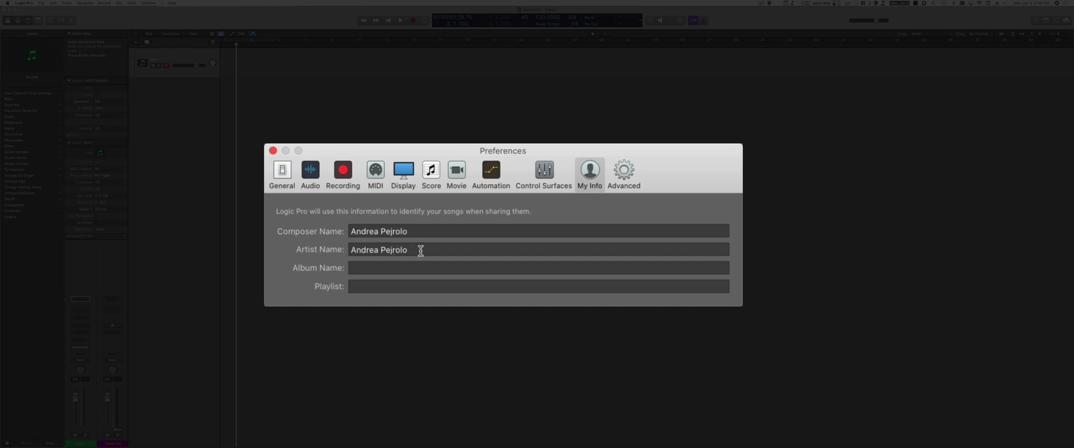
- Review the Advanced tools options and close the Preferences window
left_click(626, 174)
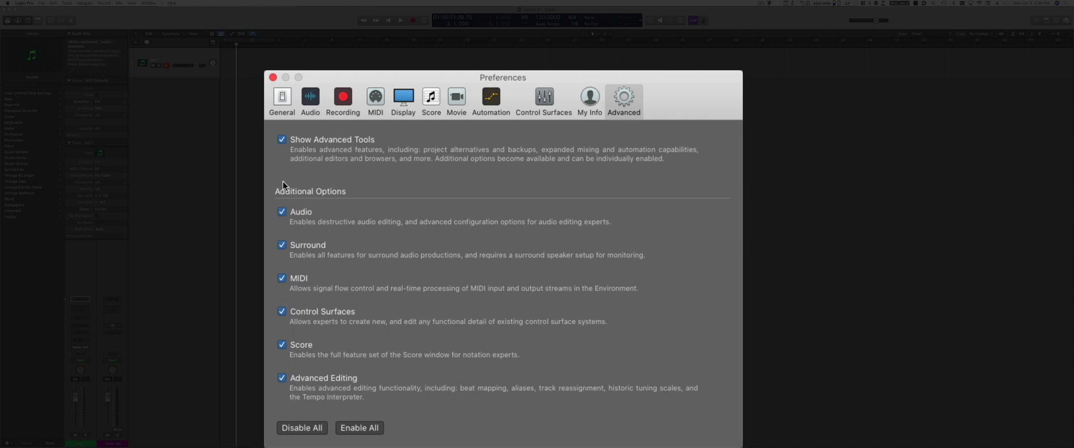
left_click(273, 78)
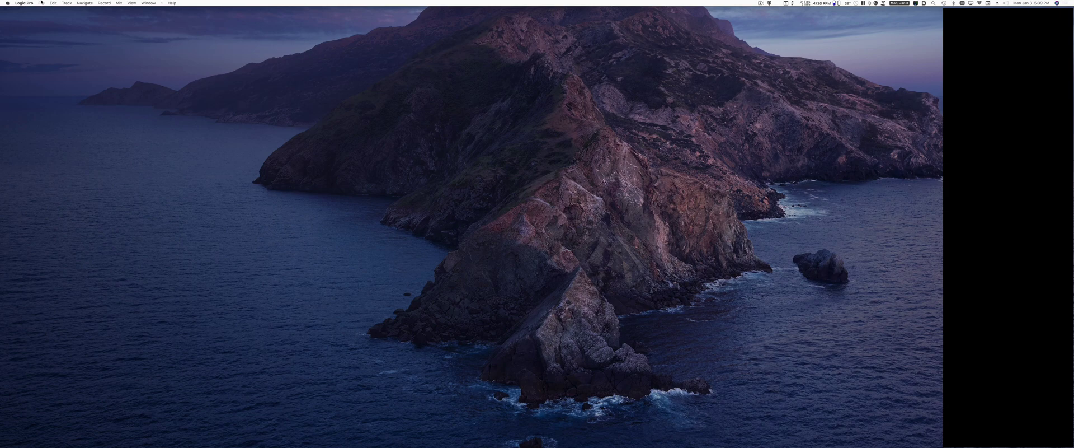
- Create a new Empty Project from a template with the sample rate kept at 48 kHz
left_click(41, 3)
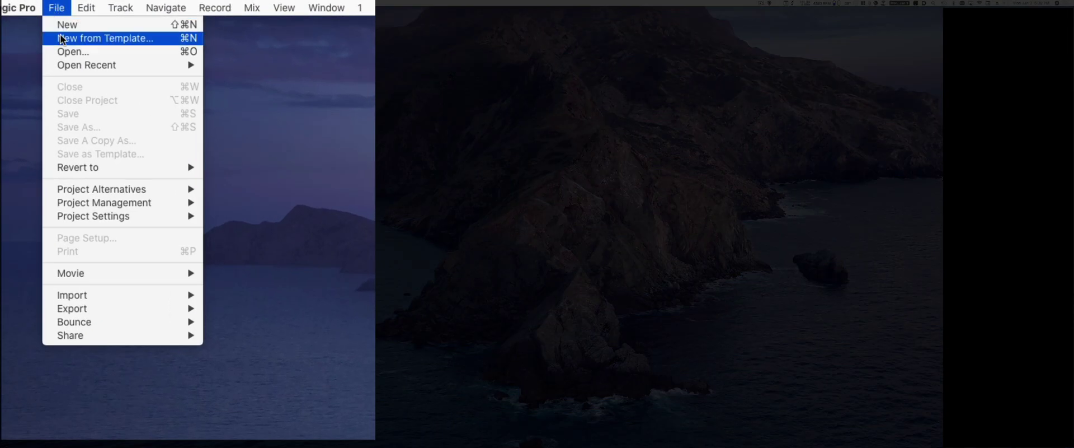
left_click(97, 39)
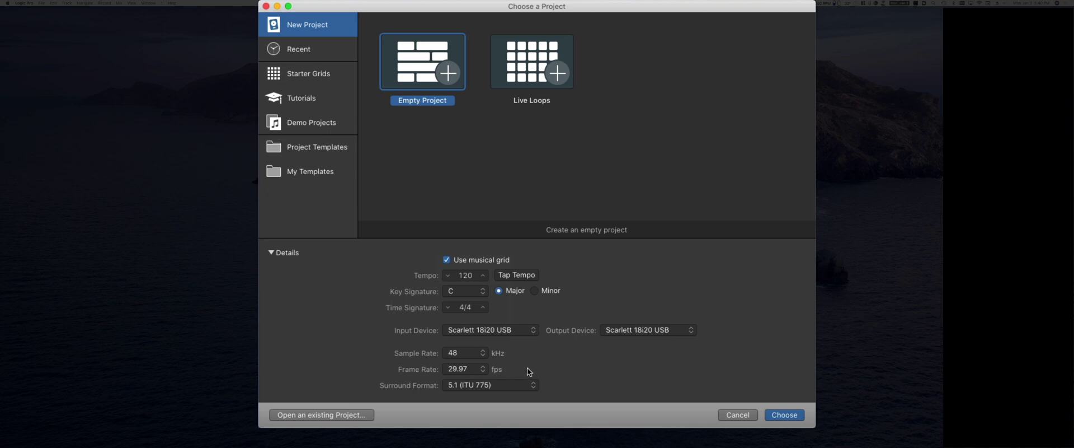
left_click(484, 357)
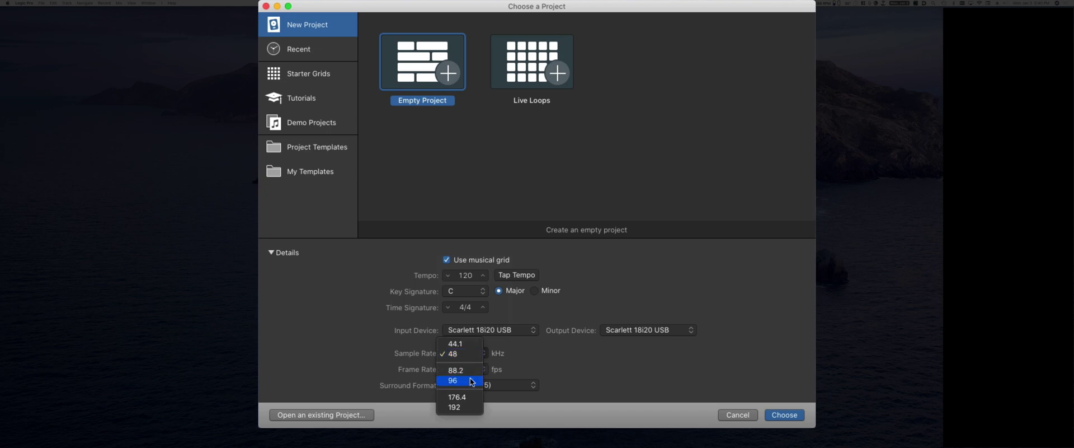
left_click(600, 366)
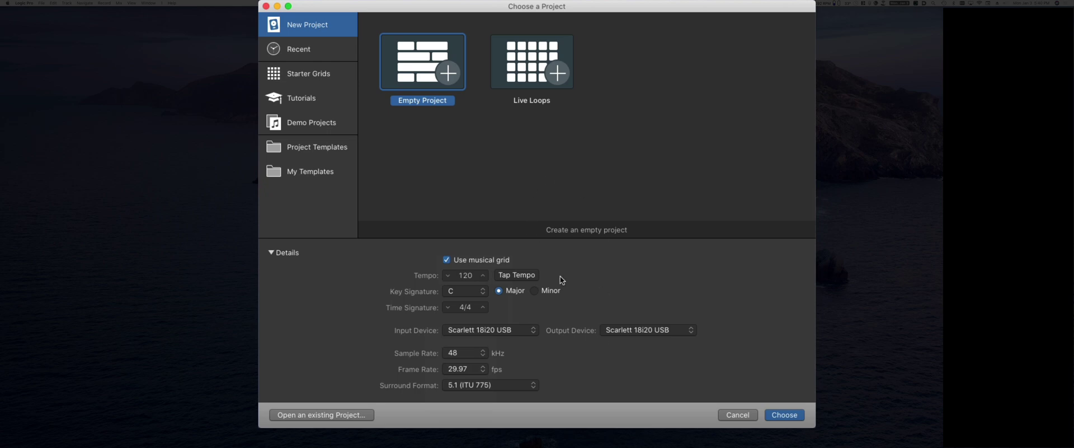
left_click(784, 417)
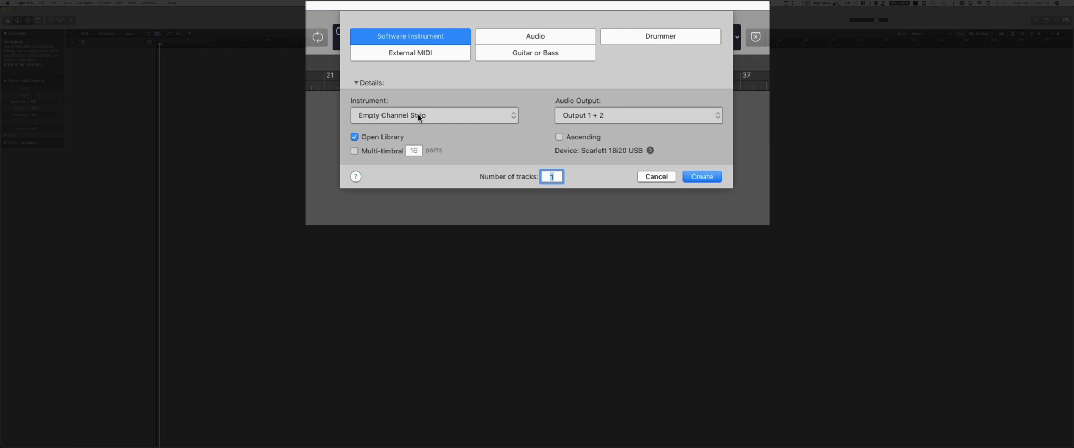
- Add one Software Instrument track with an empty channel strip, creating Inst 1
left_click(700, 176)
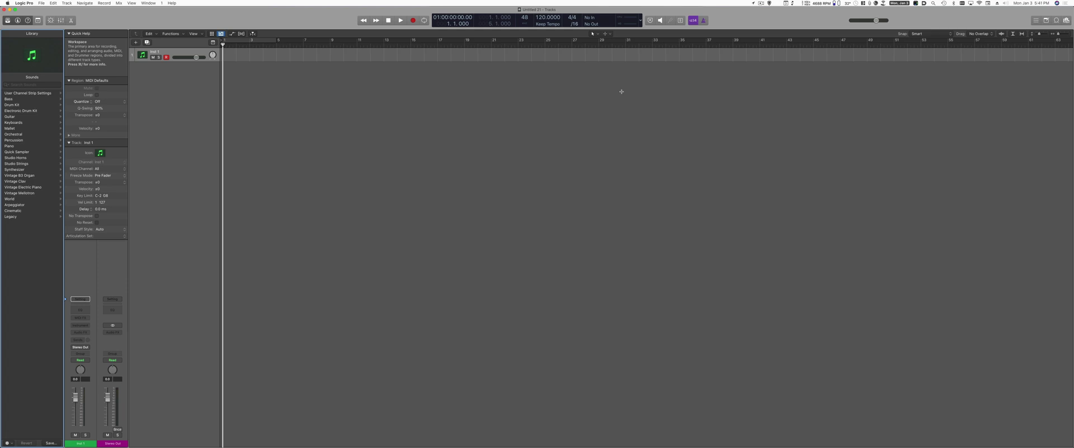
- Start saving the project and create a new Desktop folder named CW-191 as its location
left_click(41, 3)
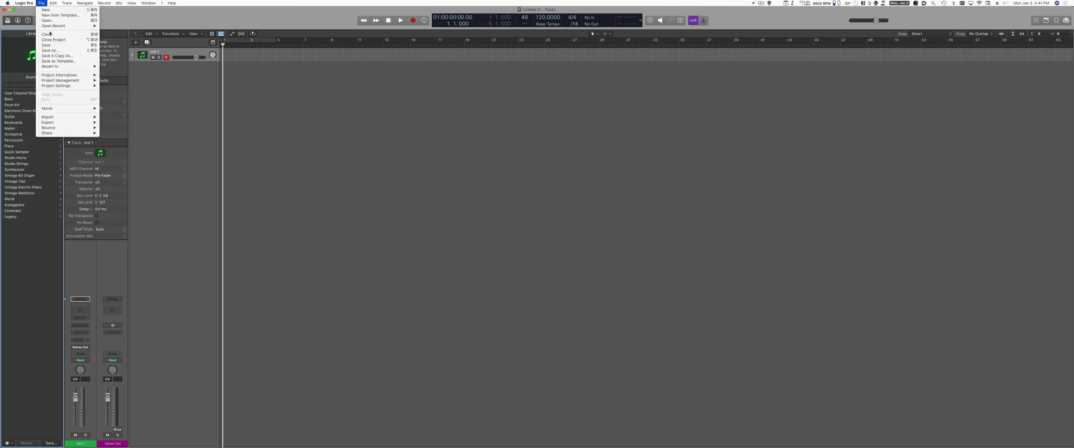
left_click(52, 46)
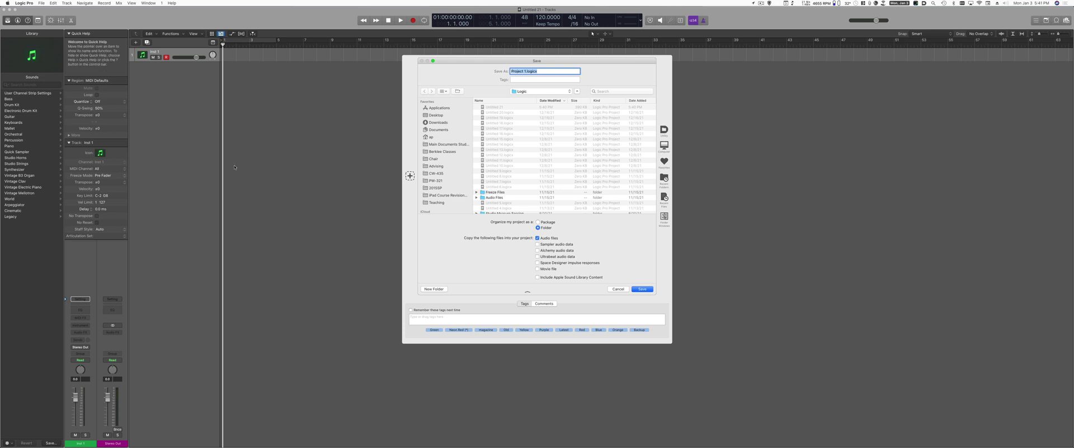
left_click(436, 114)
left_click(431, 289)
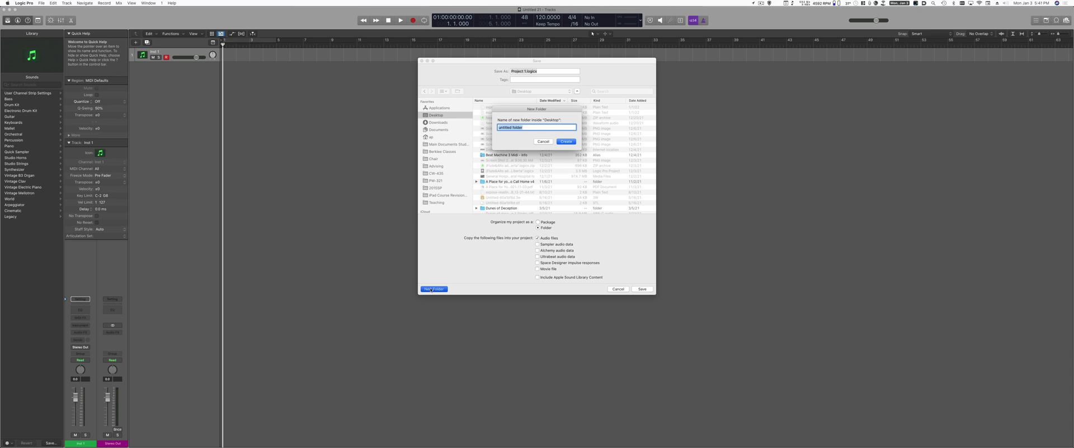
type("CW-191")
key("Return")
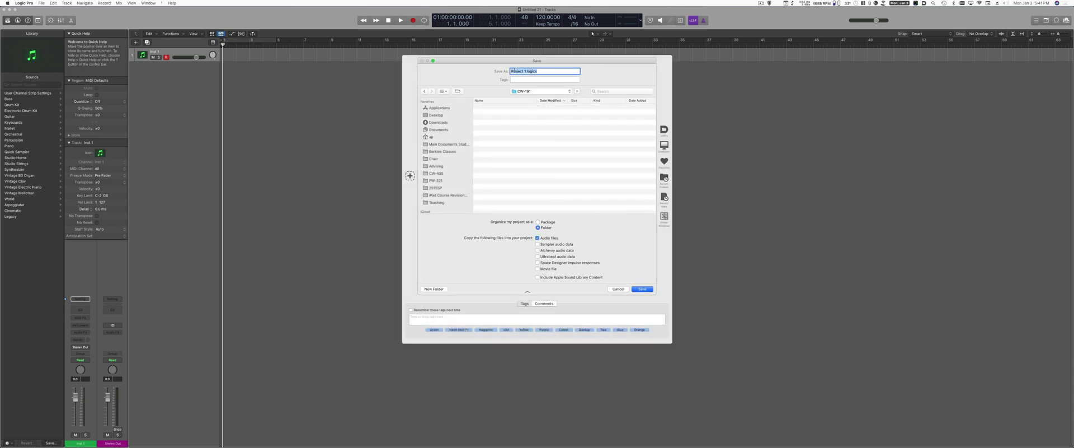
- Save the project as a folder named 'Prohect 1' in CW-191, copying audio and movie files
type("P")
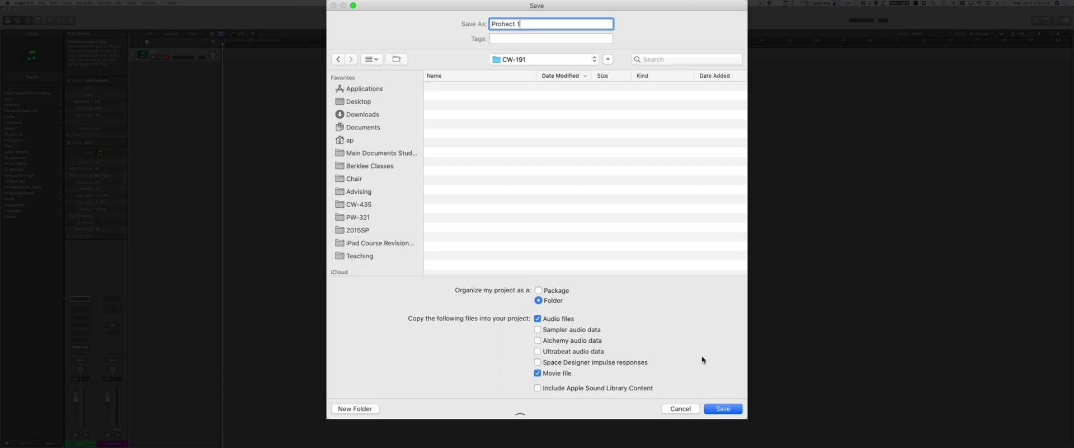
left_click(724, 409)
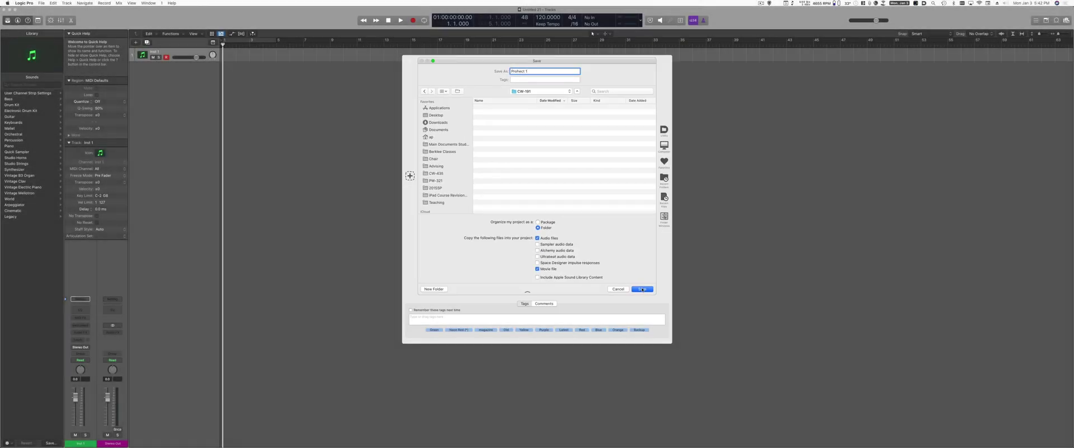